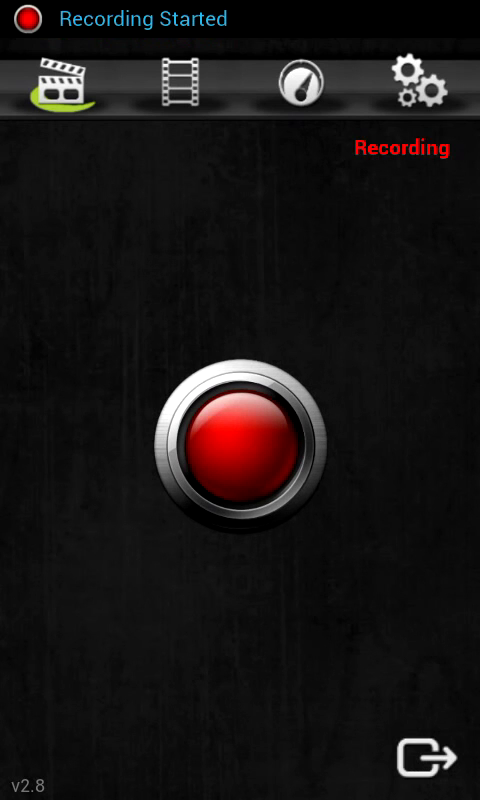
- Leave the recorder for the home screen and swipe across pages, including the music widget page
key("Home")
left_click_drag(400, 400, 100, 400)
mouse_move(400, 400)
left_mouse_down()
mouse_move(100, 400)
mouse_move(400, 400)
left_mouse_up()
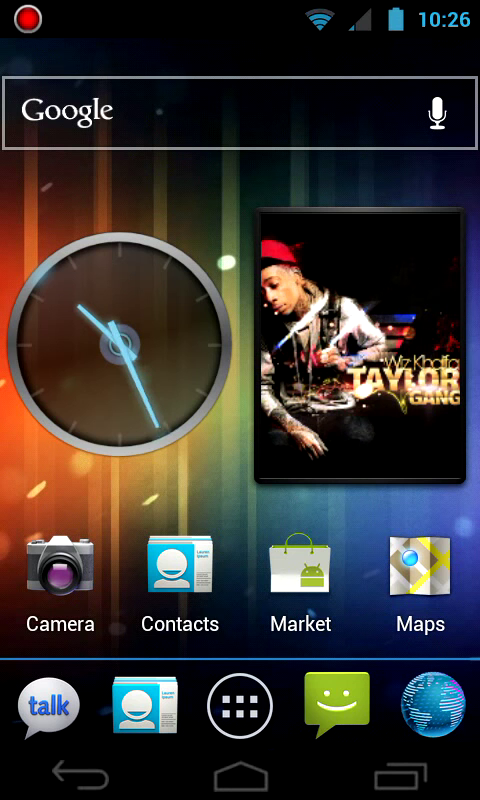
mouse_move(400, 400)
left_mouse_down()
mouse_move(100, 400)
mouse_move(400, 400)
left_mouse_up()
left_click_drag(100, 400, 400, 400)
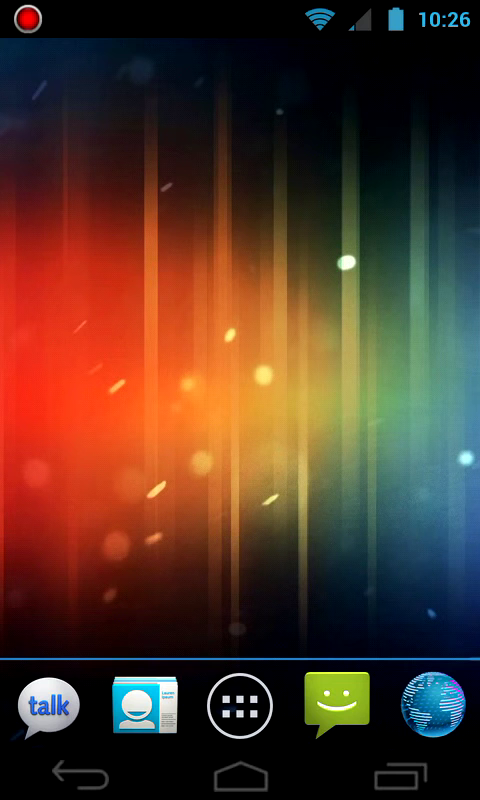
mouse_move(400, 400)
left_mouse_down()
mouse_move(100, 400)
mouse_move(400, 400)
left_mouse_up()
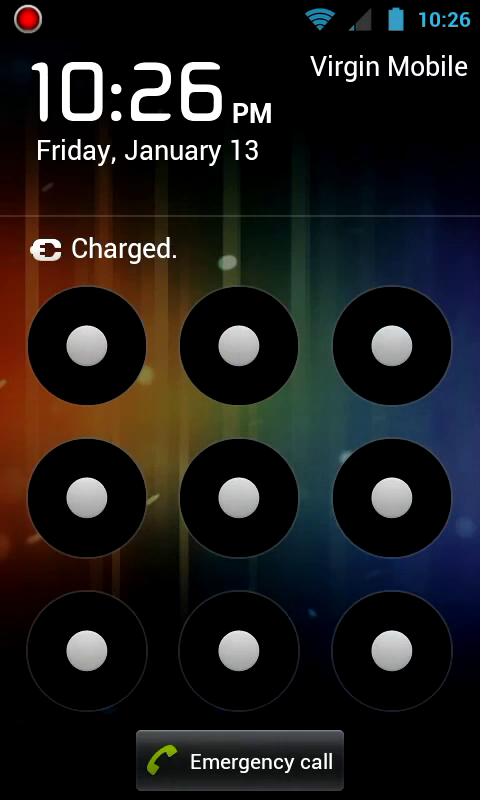
left_click_drag(390, 345, 87, 497)
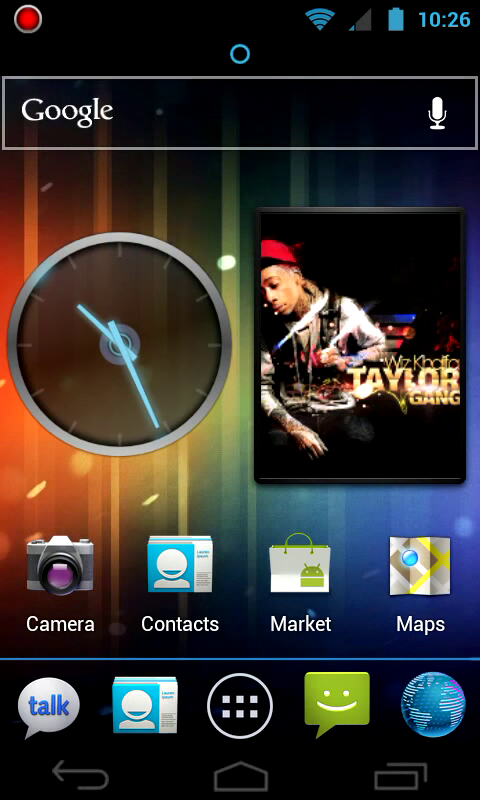
- Peek at notifications, swipe to an adjacent page, then open and close the app drawer and running-apps list
mouse_move(240, 20)
left_mouse_down()
mouse_move(240, 580)
mouse_move(240, 40)
left_mouse_up()
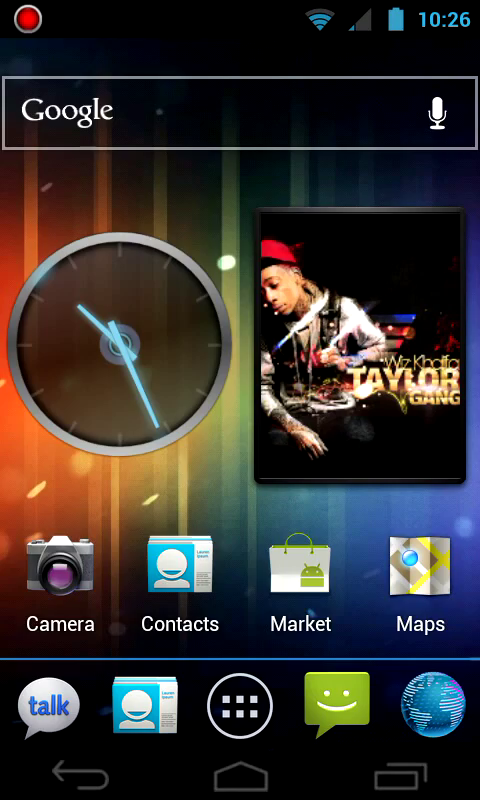
mouse_move(100, 400)
left_mouse_down()
mouse_move(400, 400)
mouse_move(100, 400)
left_mouse_up()
left_click(240, 706)
key("Escape")
left_click(400, 778)
scroll(240, 400, "down", 10)
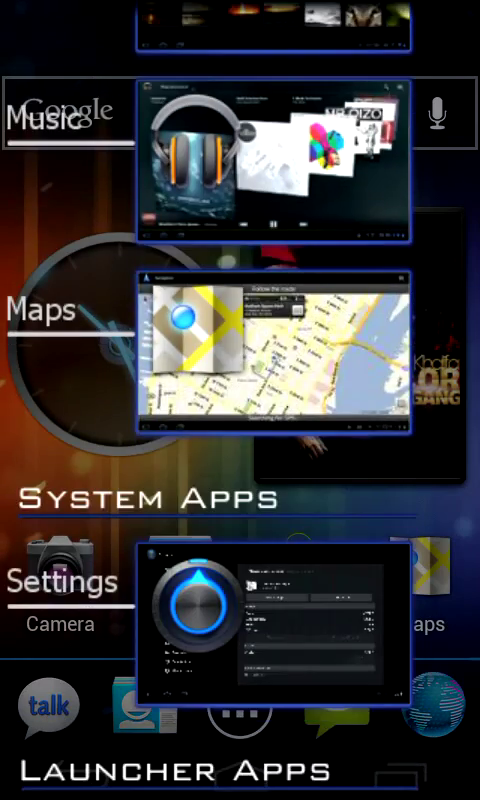
scroll(240, 400, "up", 10)
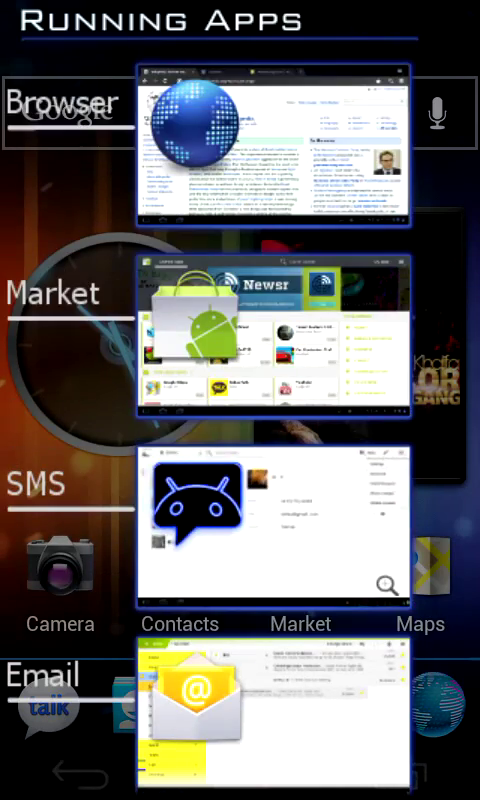
key("Escape")
- Swipe to the blank home page and open the app drawer from the dock
left_click_drag(400, 400, 100, 400)
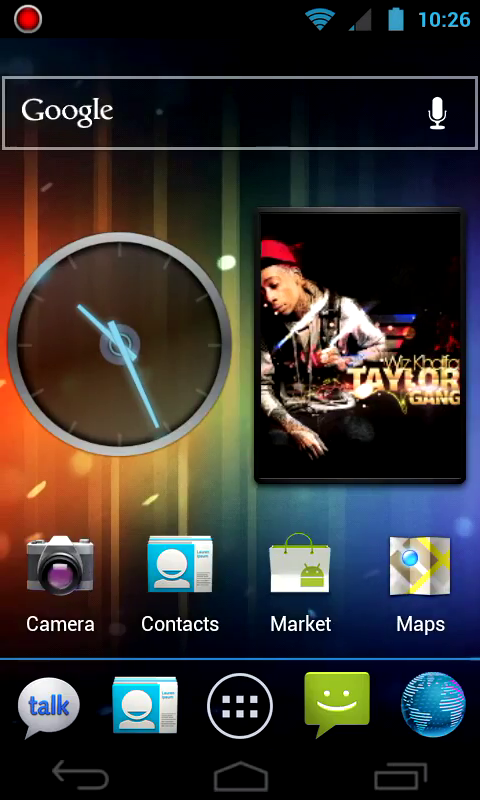
left_click(240, 705)
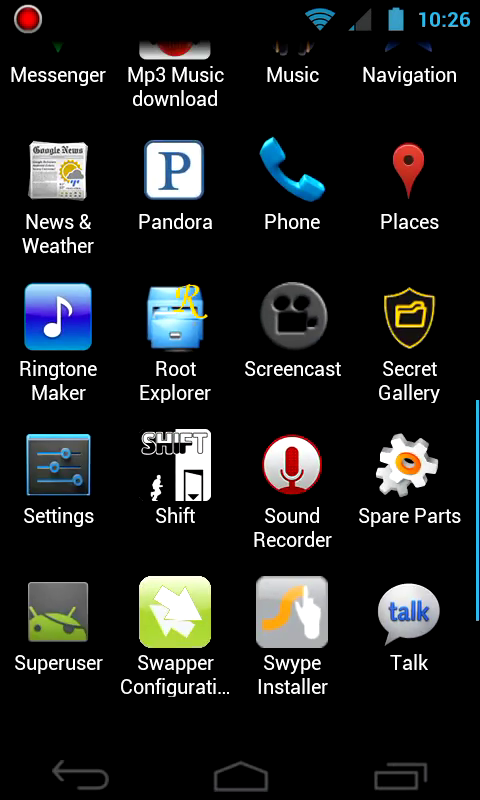
scroll(240, 400, "up", 10)
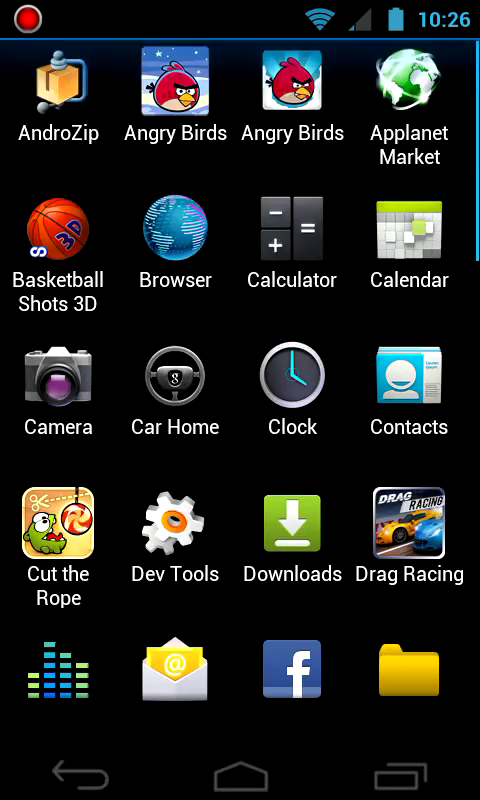
mouse_move(240, 12)
left_mouse_down()
mouse_move(240, 700)
mouse_move(240, 60)
left_mouse_up()
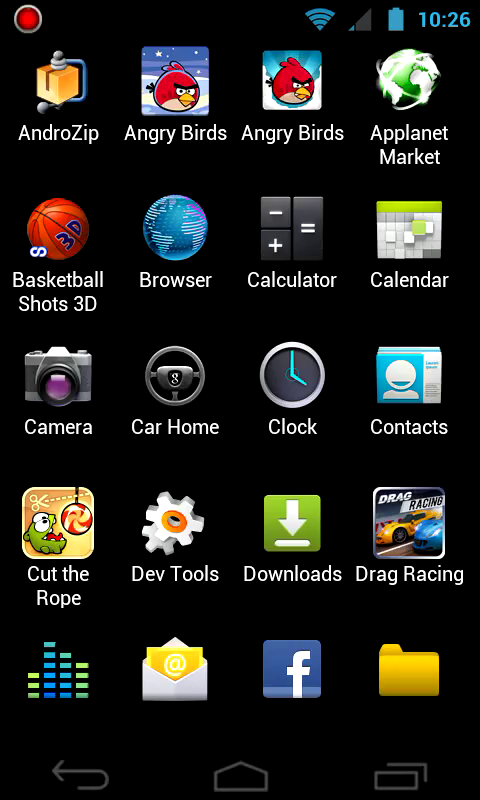
scroll(240, 400, "down", 10)
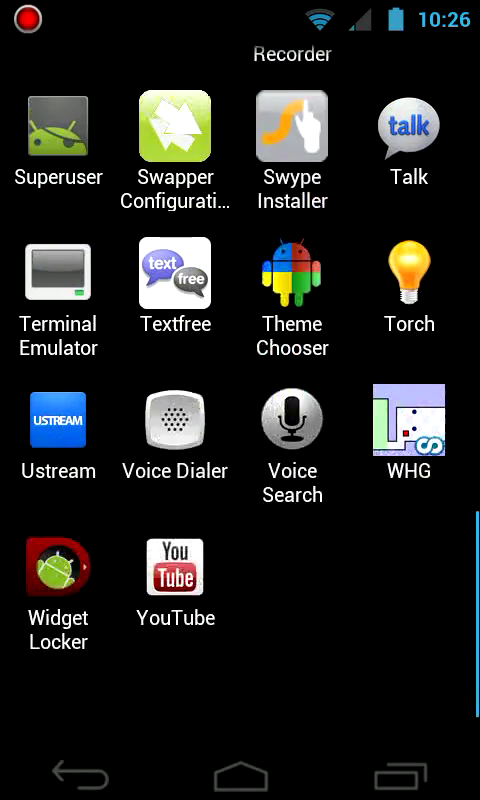
scroll(240, 400, "up", 5)
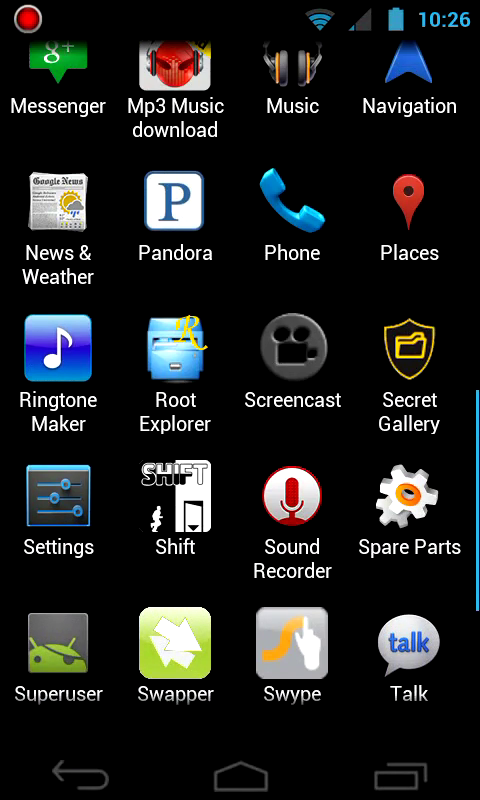